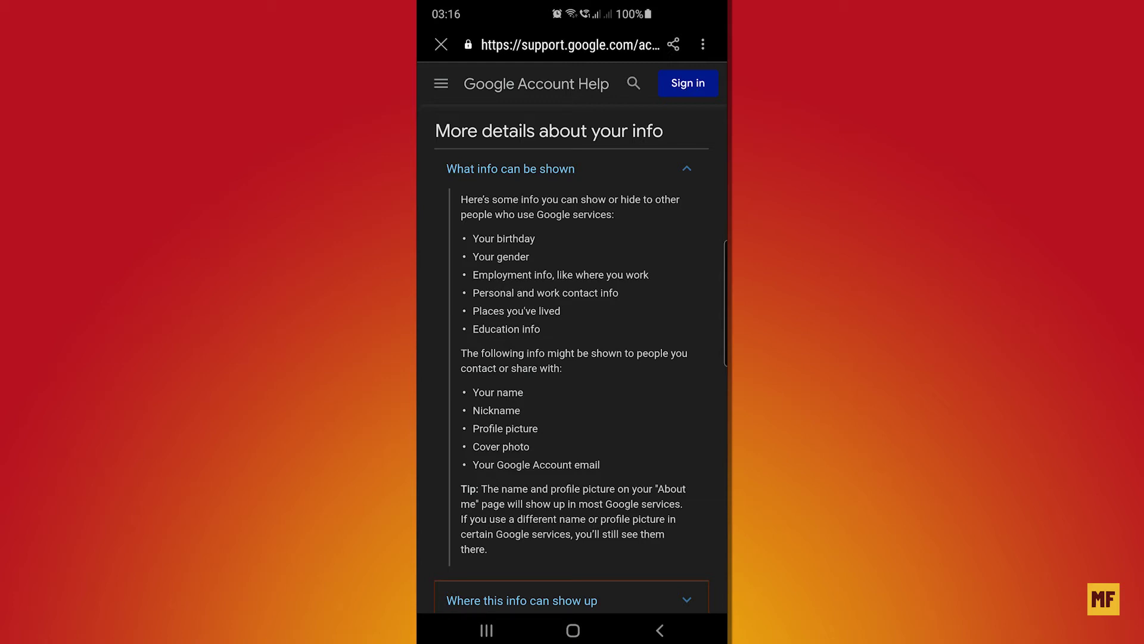
left_click_drag(630, 559, 637, 427)
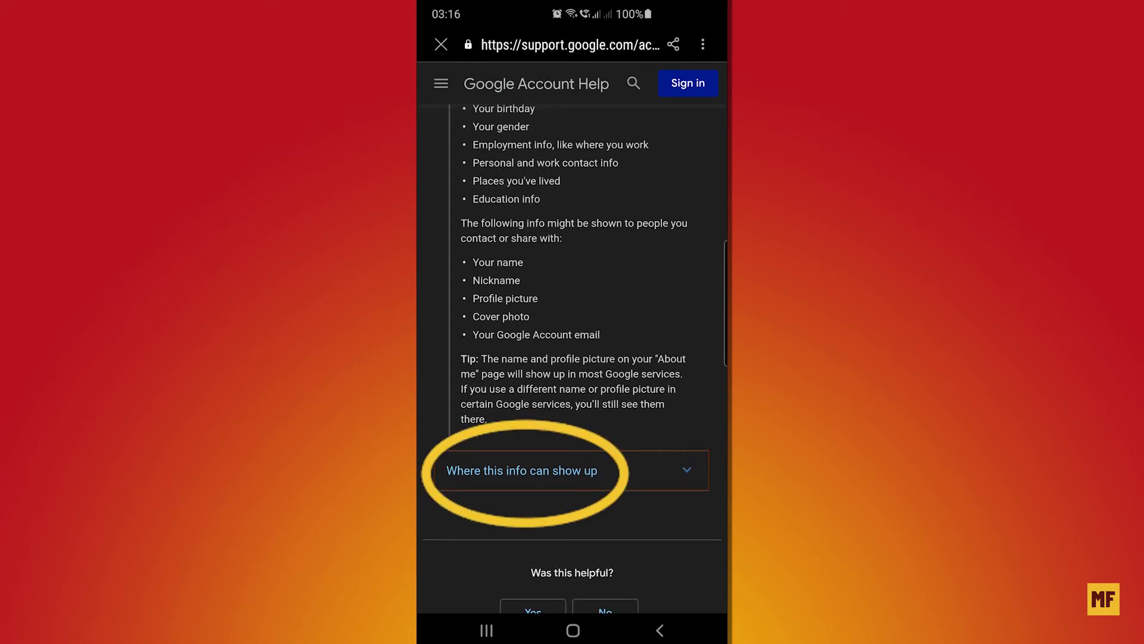
- Expand the 'Where this info can show up' section in Google Account Help
left_click(628, 474)
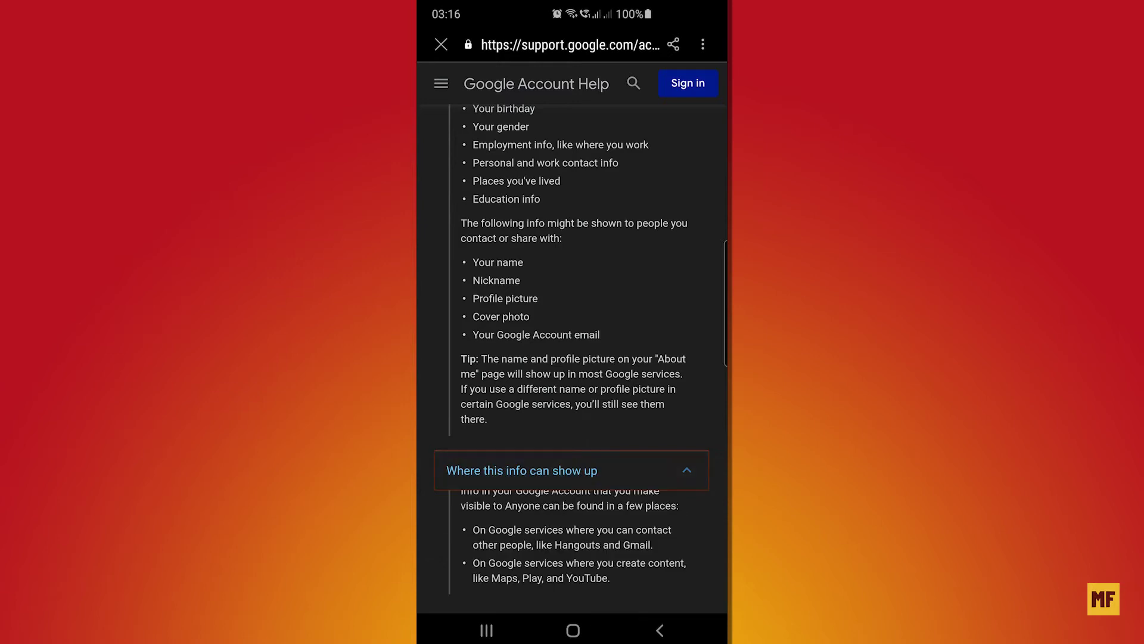
left_click_drag(626, 577, 627, 475)
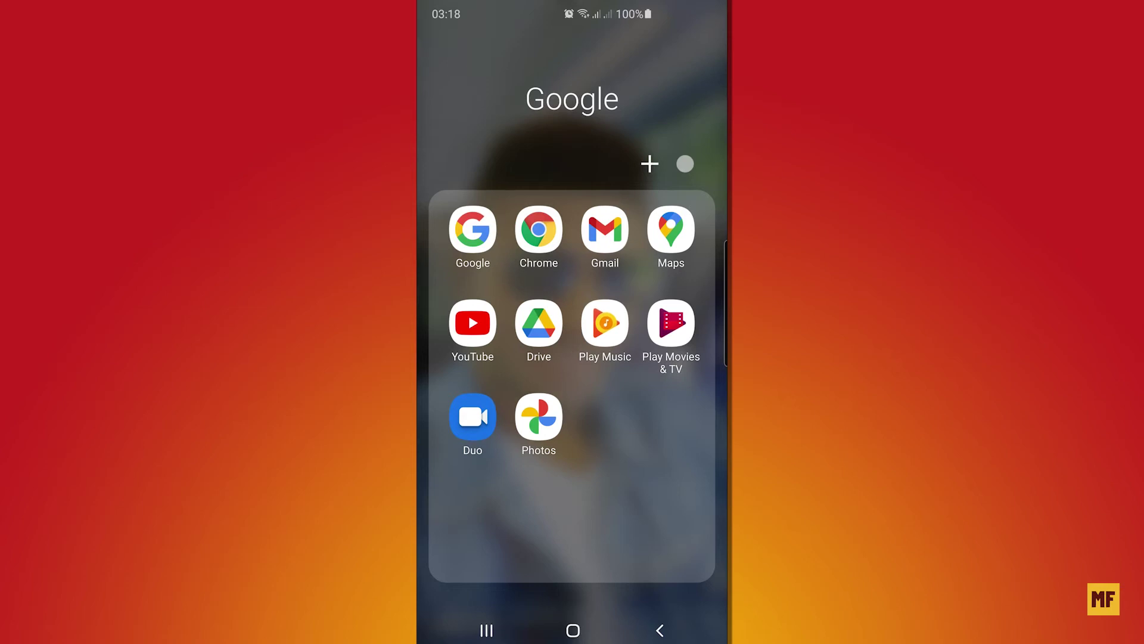
- Open the Gmail inbox and bring up the signed-in accounts list from the profile avatar
left_click(605, 229)
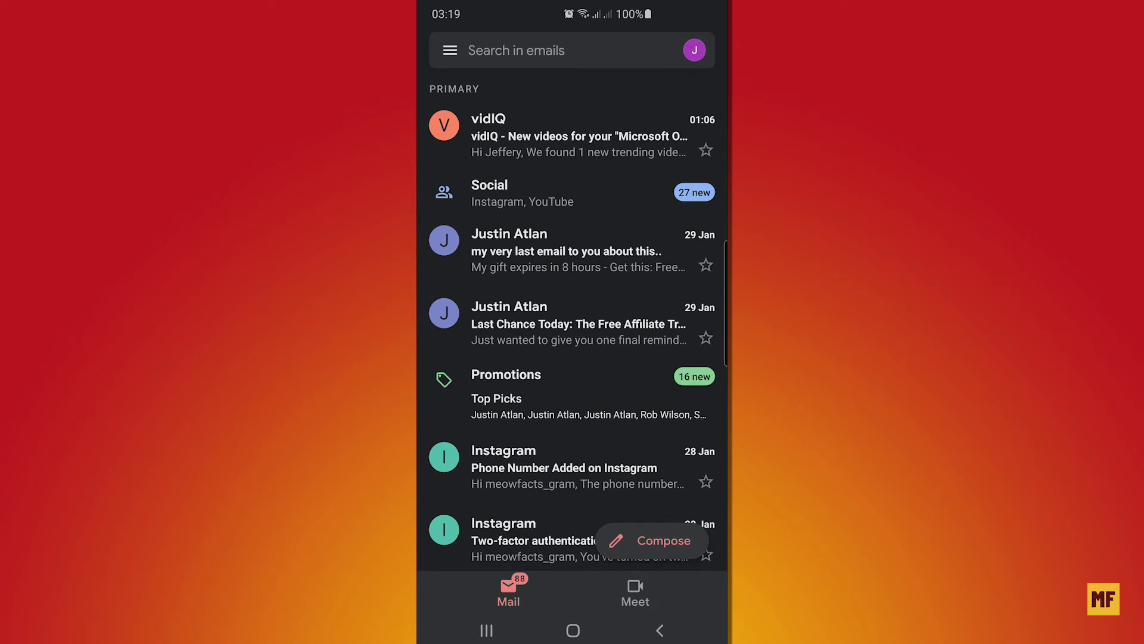
left_click(695, 50)
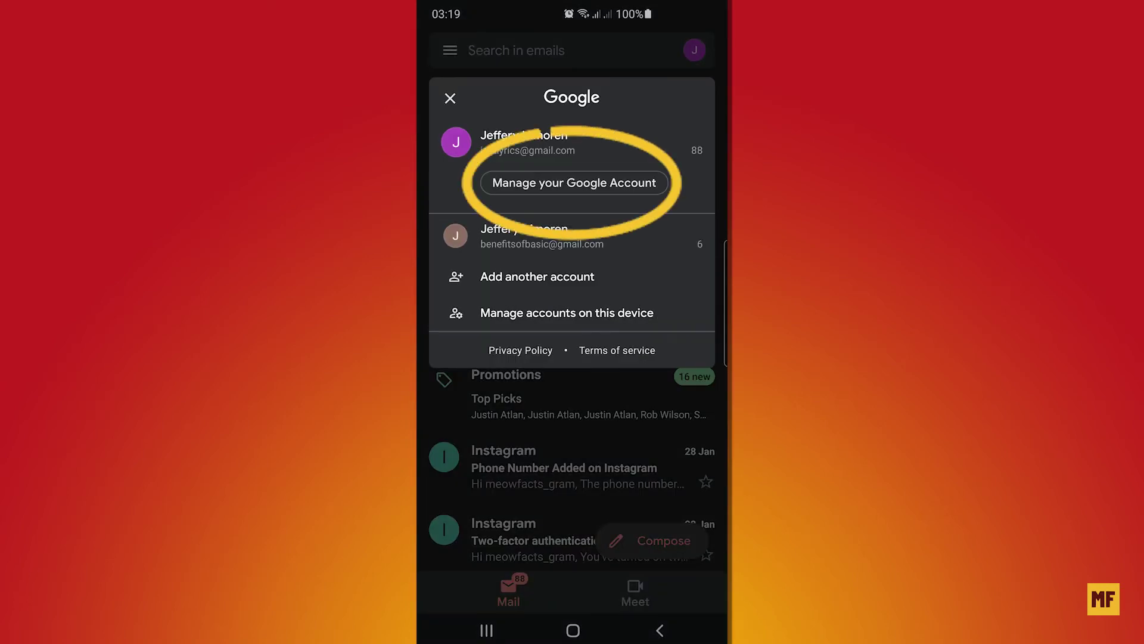
- Go to 'Manage your Google Account', then Personal info, then 'Go to About me'
left_click(574, 183)
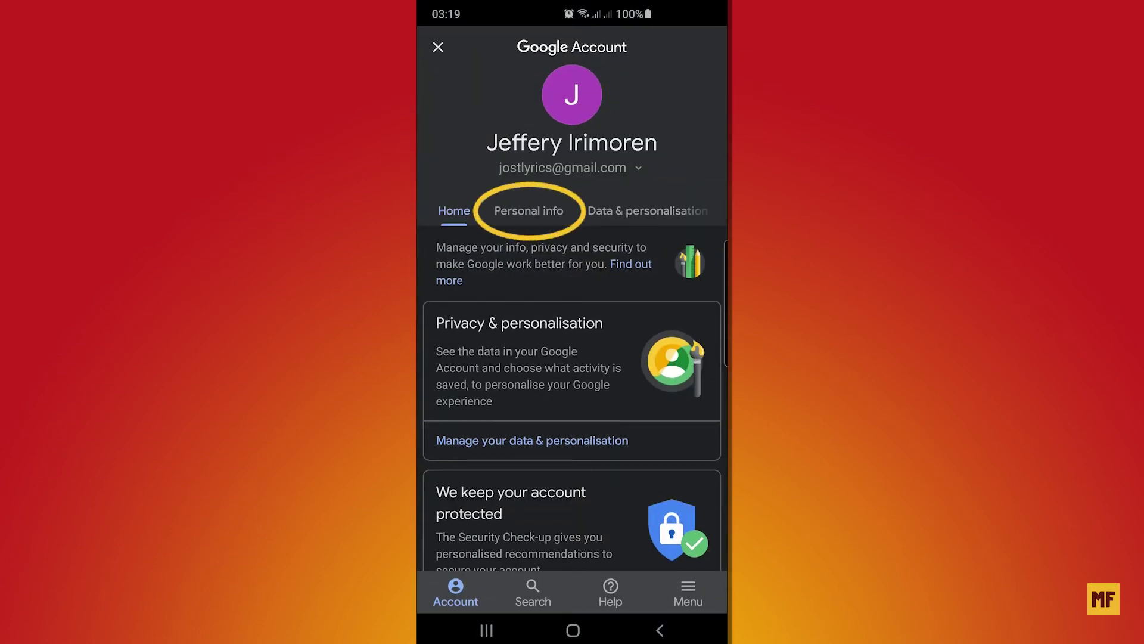
left_click(529, 211)
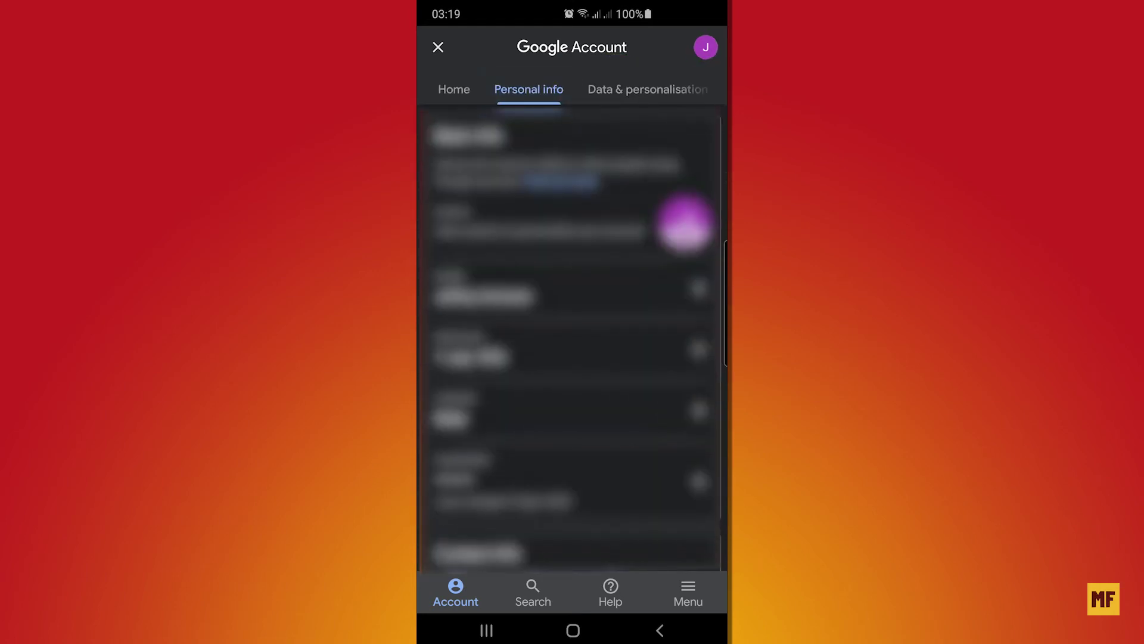
scroll(572, 339, "down", 5)
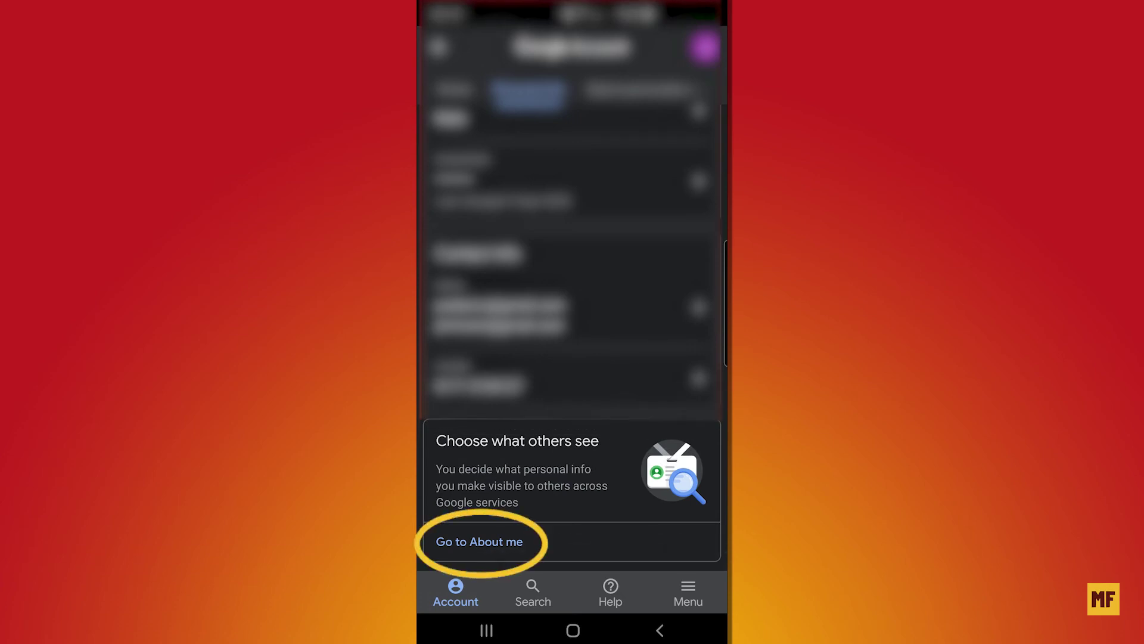
left_click(499, 543)
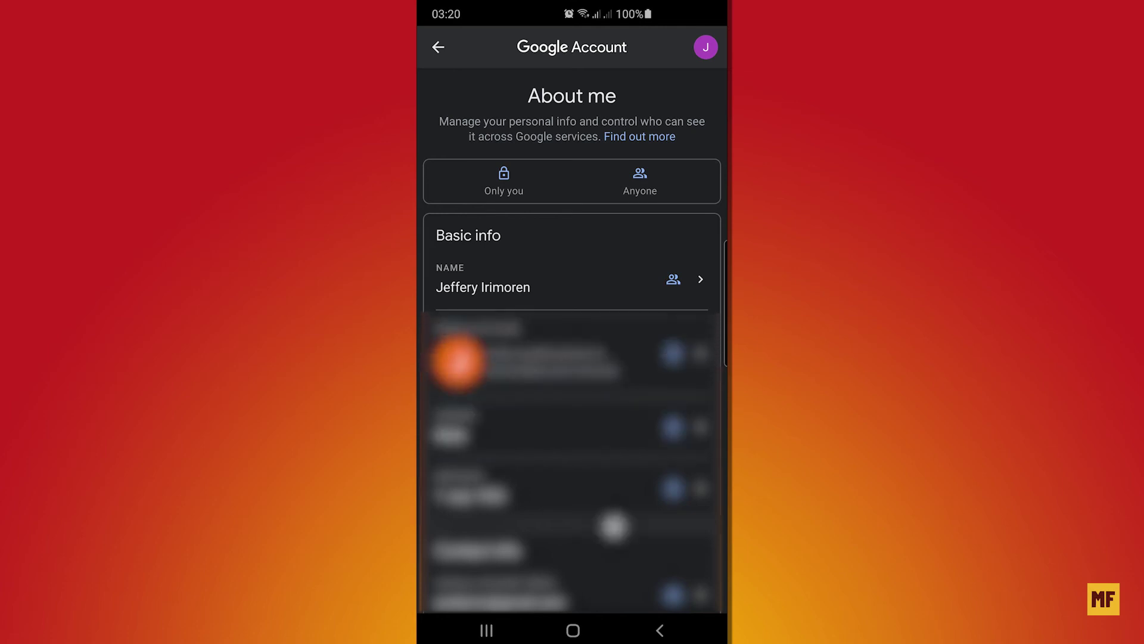
left_click_drag(613, 525, 626, 391)
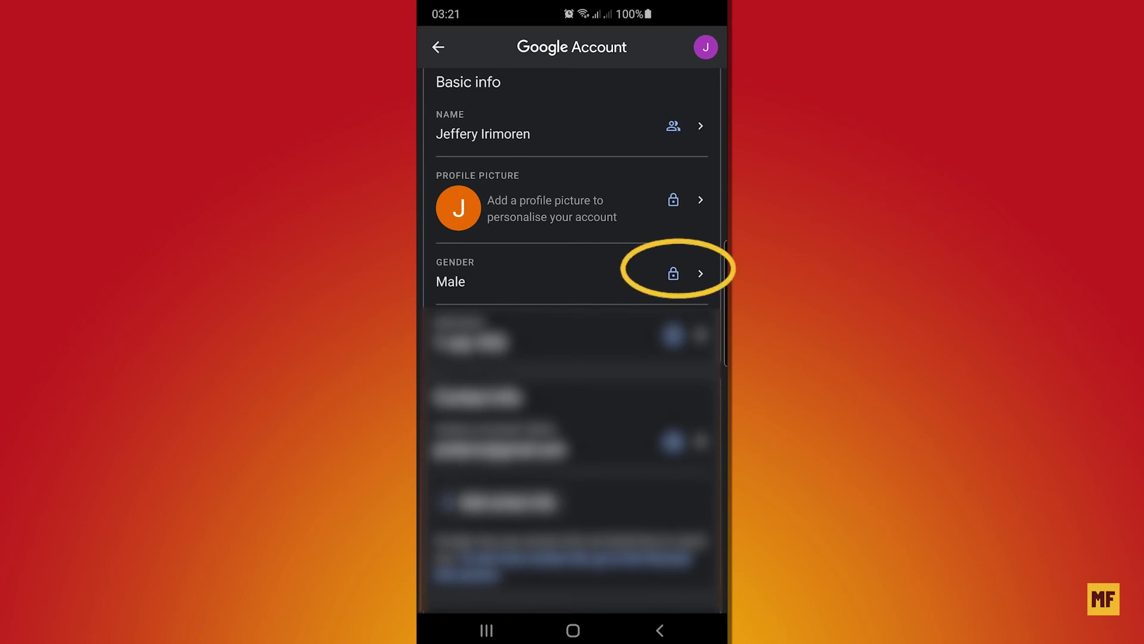
- Open the Gender row, currently visible only to you, under Basic info
left_click(656, 275)
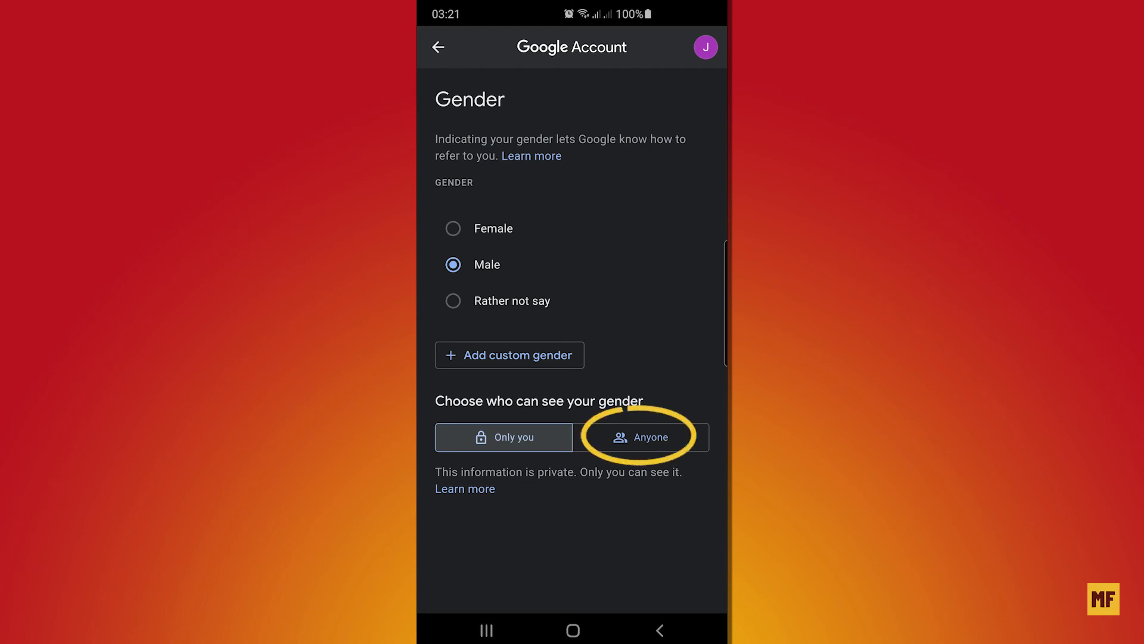
- Change who can see your gender from 'Only you' to 'Anyone'
left_click(641, 437)
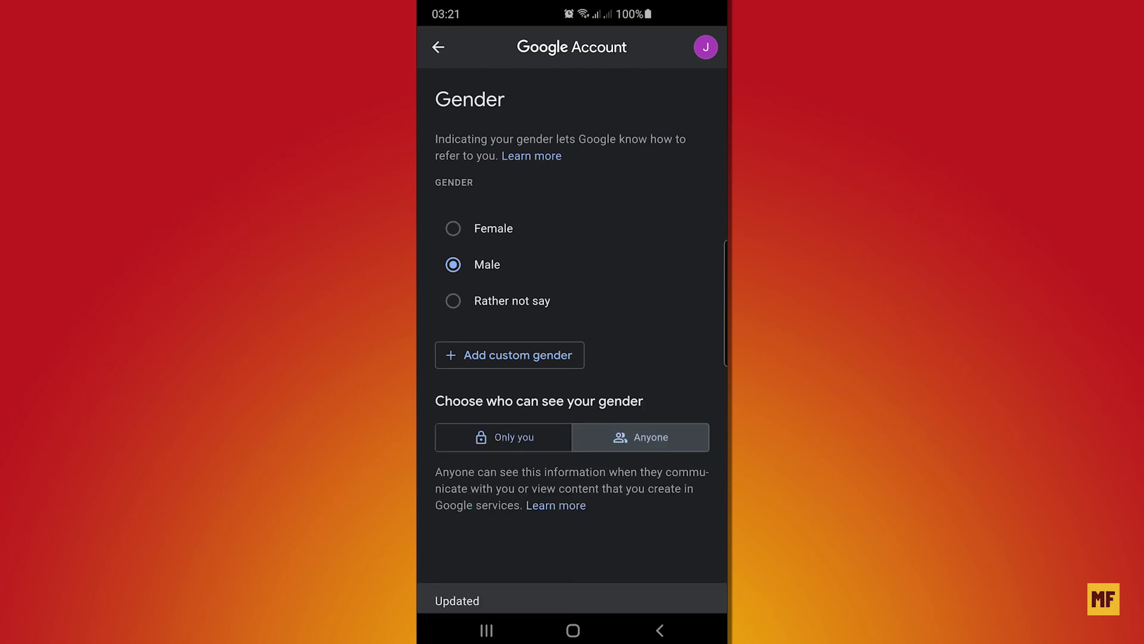